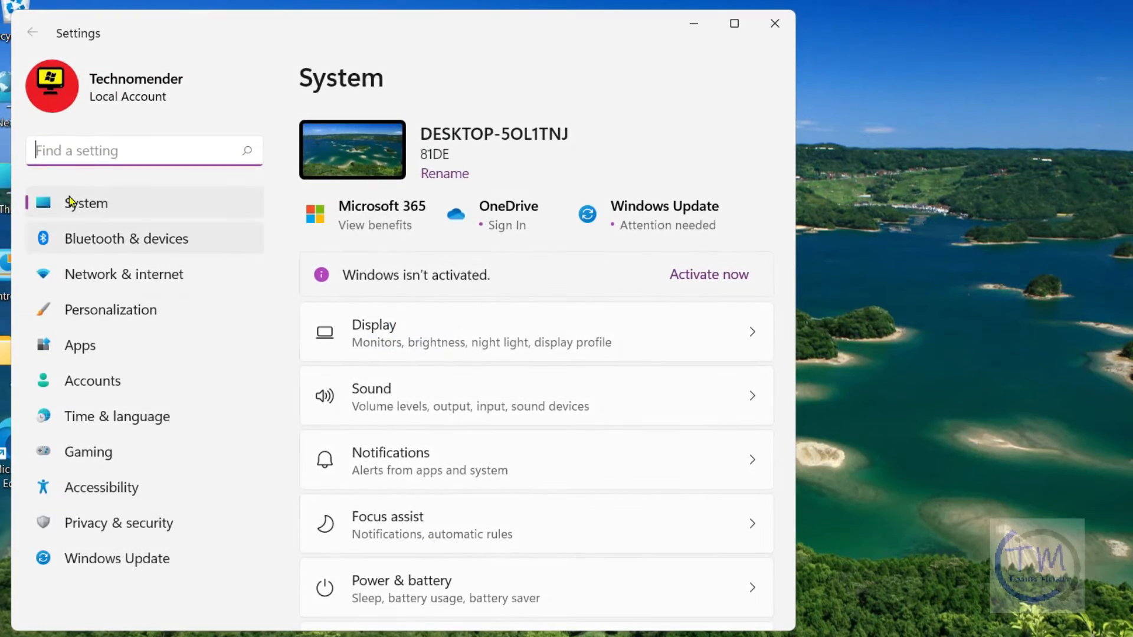
Open the Other troubleshooters page under System's Troubleshoot settings
{"action": "left_click", "coordinate": [92, 204]}
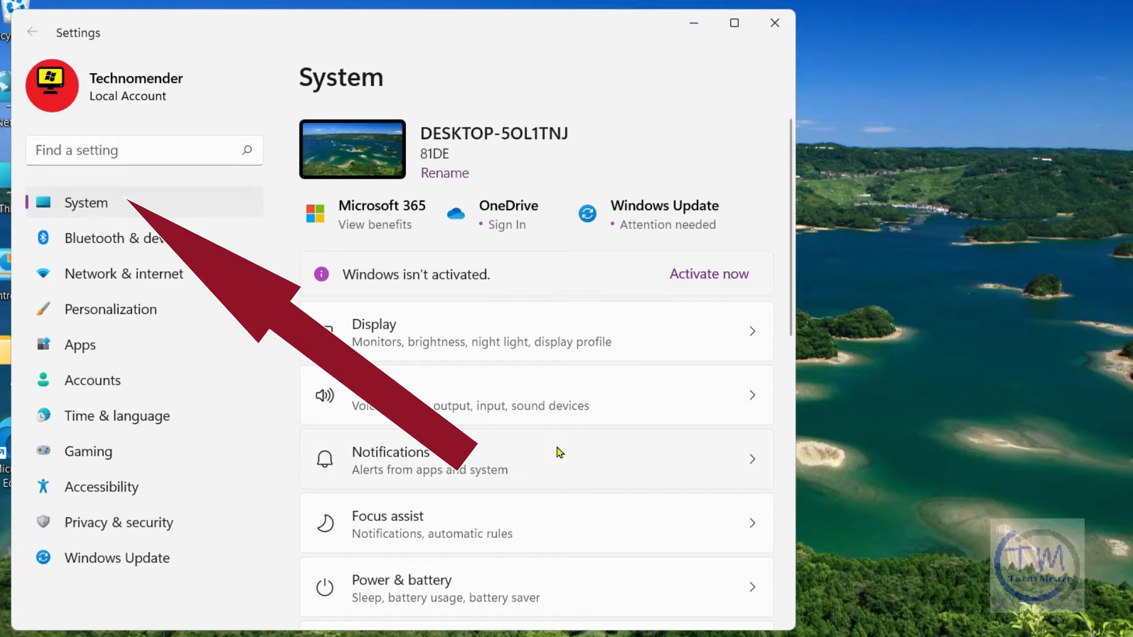
{"action": "left_click_drag", "start_coordinate": [792, 328], "coordinate": [790, 552]}
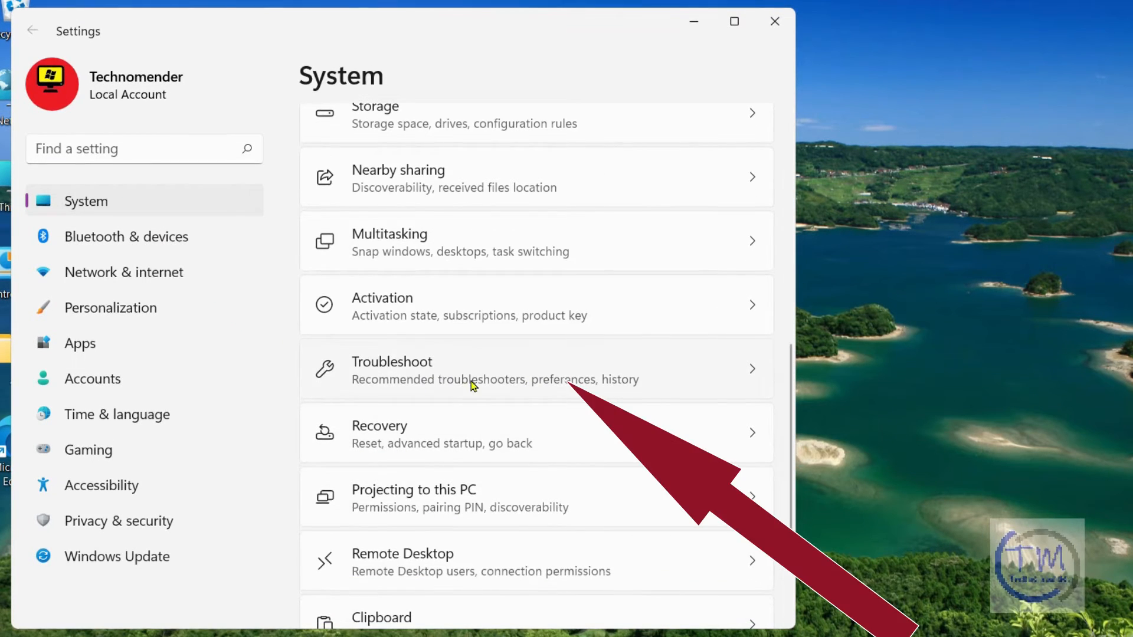
{"action": "left_click", "coordinate": [417, 375]}
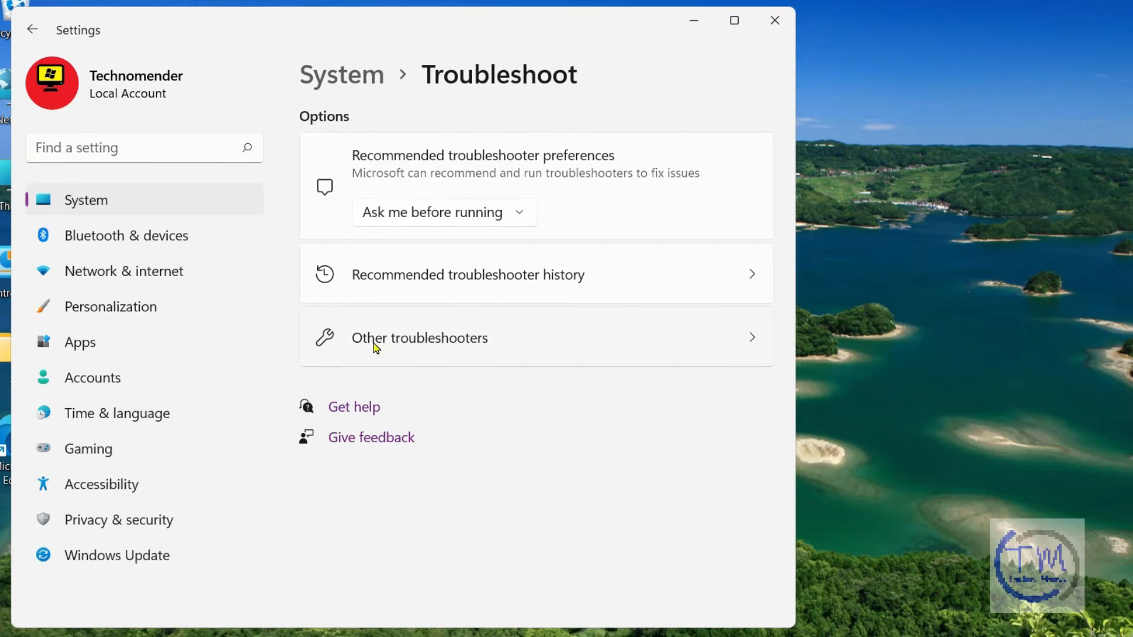
{"action": "left_click", "coordinate": [395, 339]}
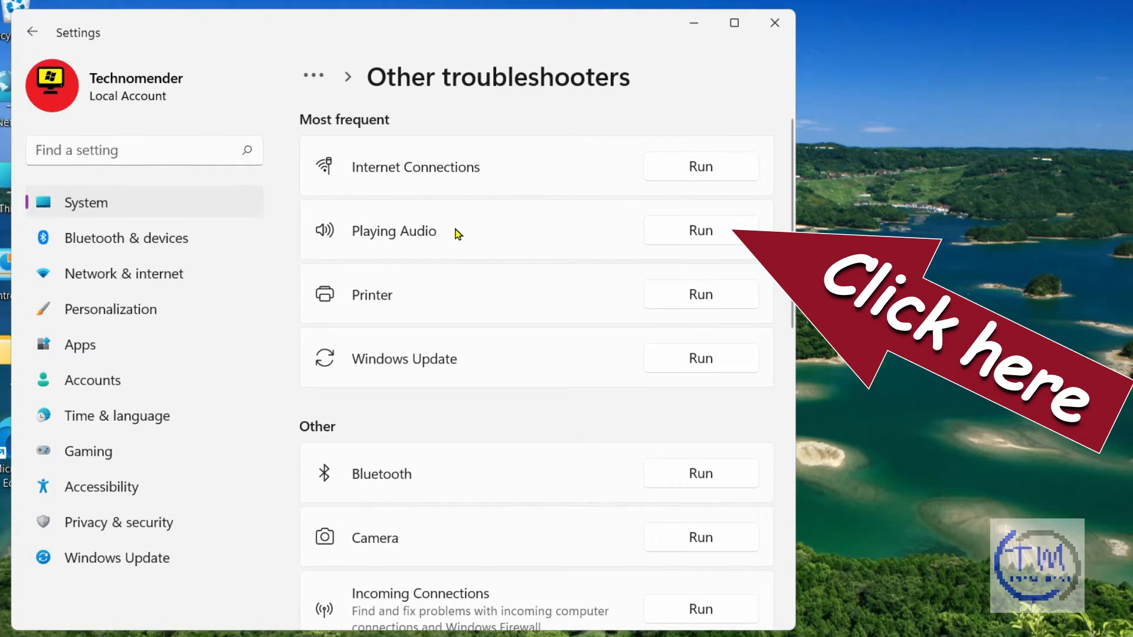
Run the Playing Audio troubleshooter, opening audio enhancements and choosing to play test sounds
{"action": "left_click", "coordinate": [694, 230]}
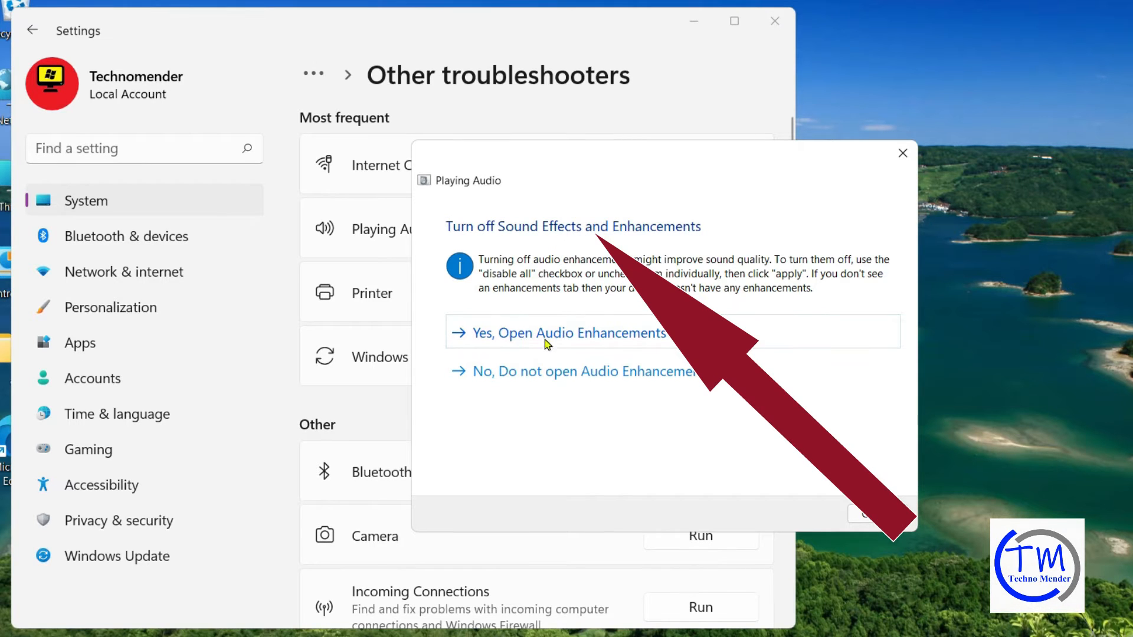
{"action": "left_click", "coordinate": [600, 339]}
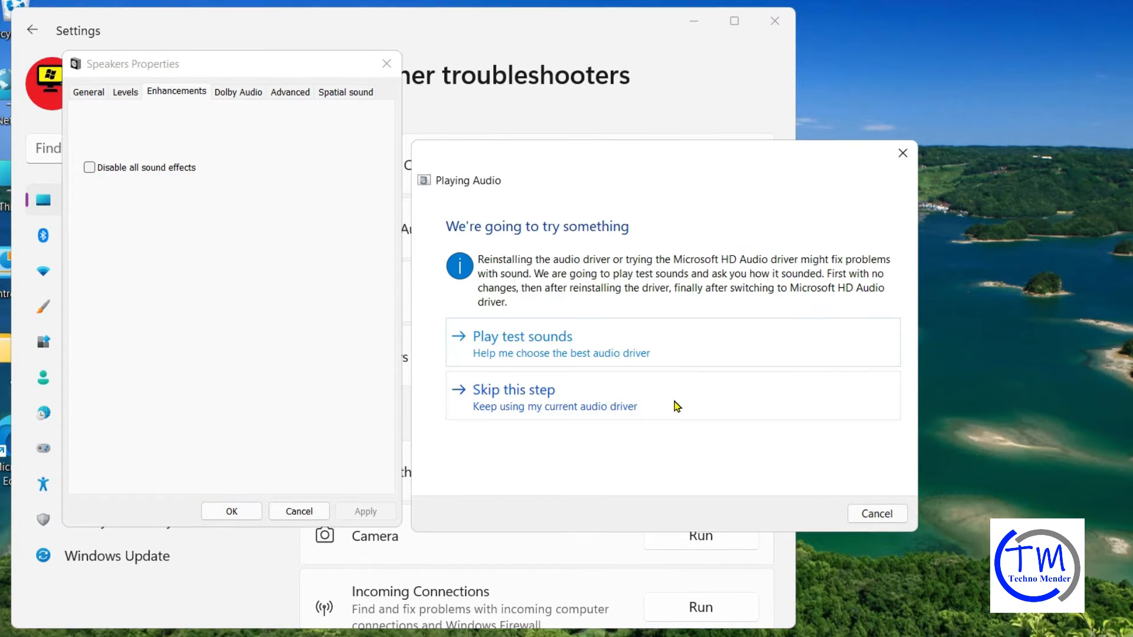
{"action": "left_click", "coordinate": [533, 340]}
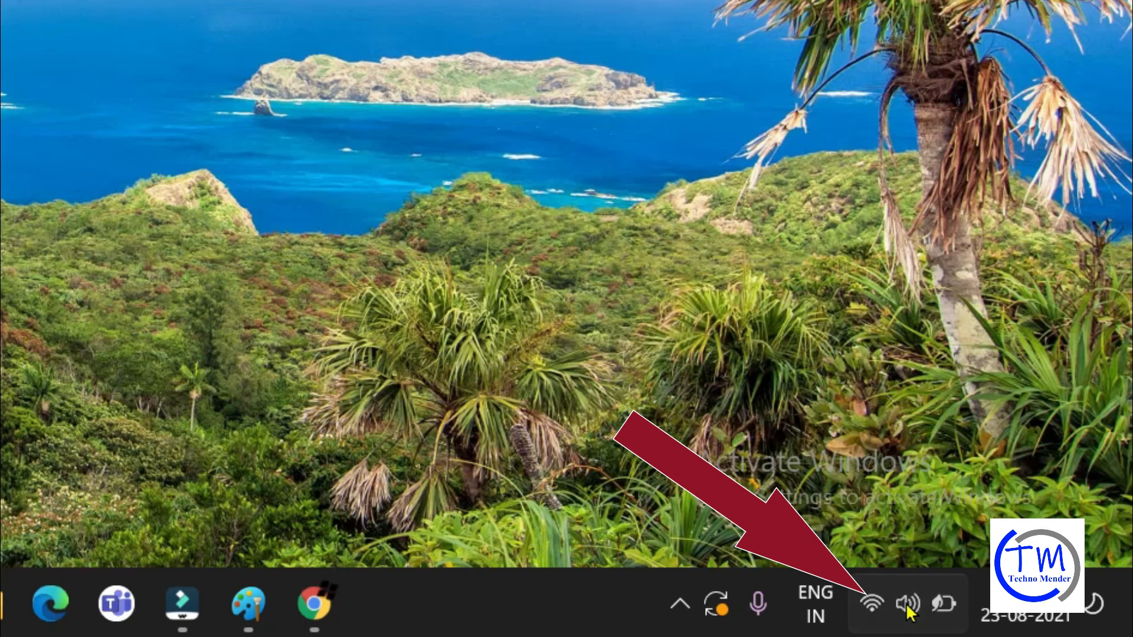
Open quick settings and expand the volume's output device options
{"action": "left_click", "coordinate": [907, 608]}
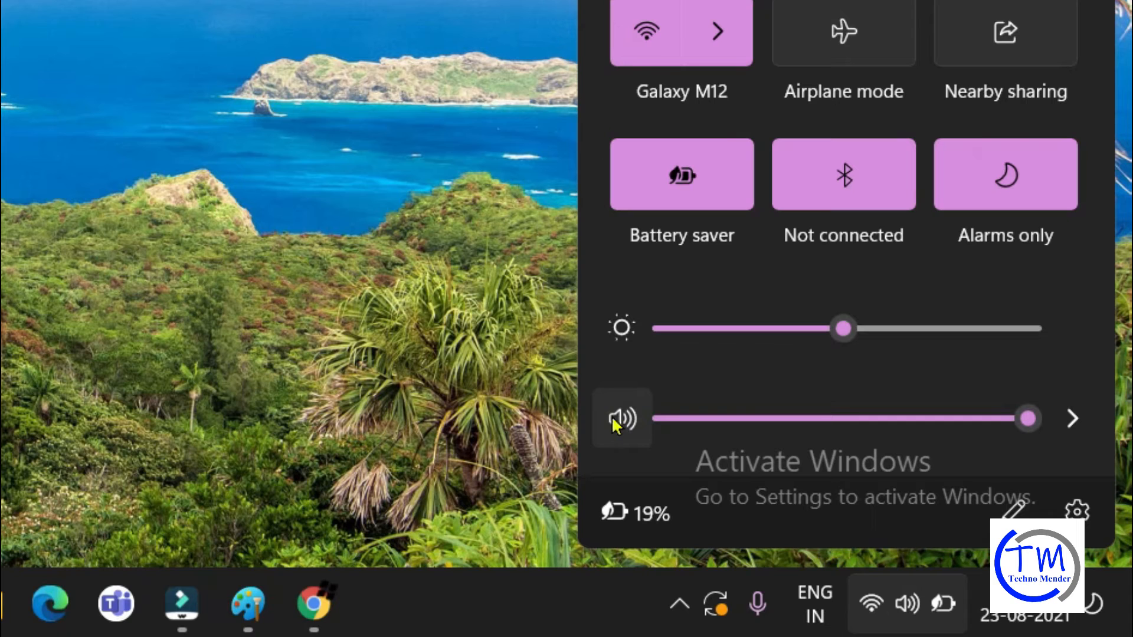
{"action": "left_click", "coordinate": [1066, 425]}
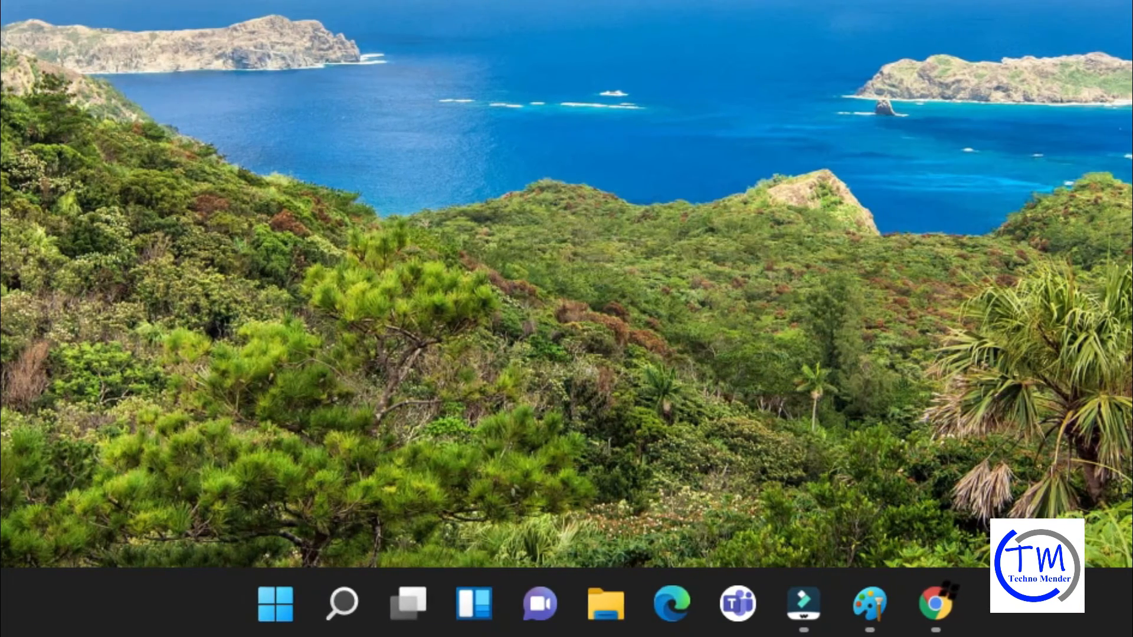
Search for and open Change system sounds
{"action": "left_click", "coordinate": [334, 607]}
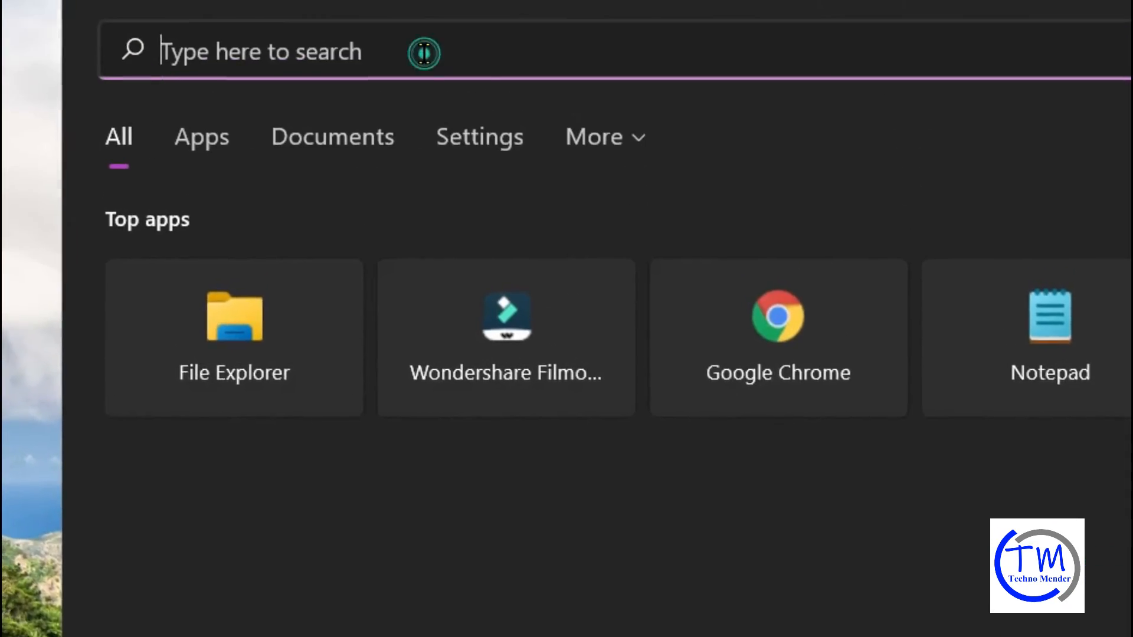
{"action": "type", "text": "change syst"}
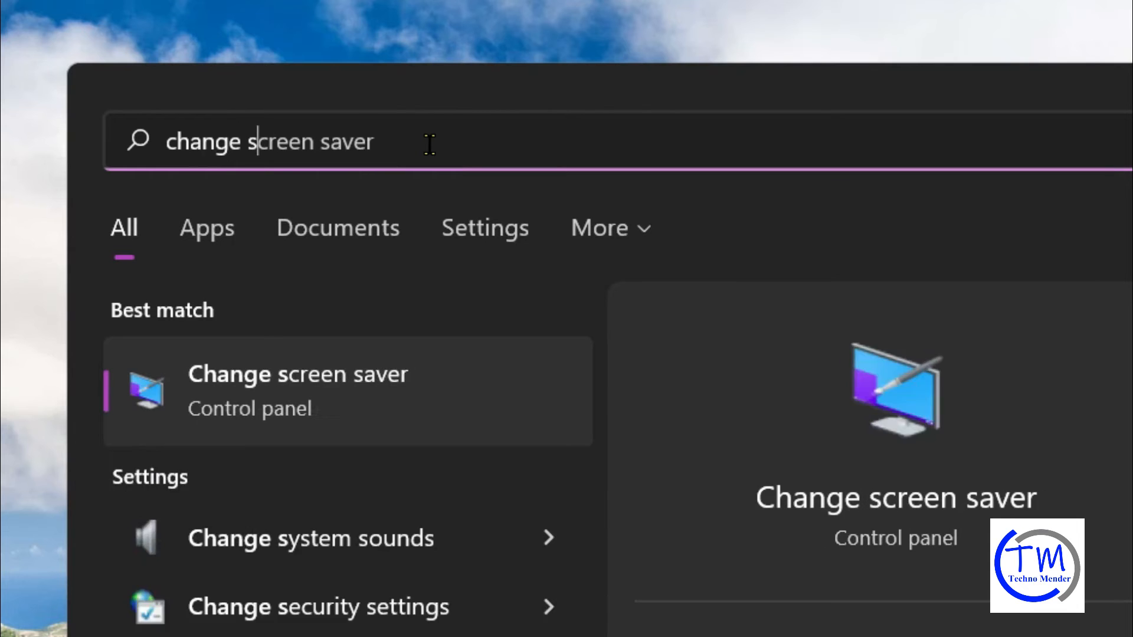
{"action": "type", "text": "em sou"}
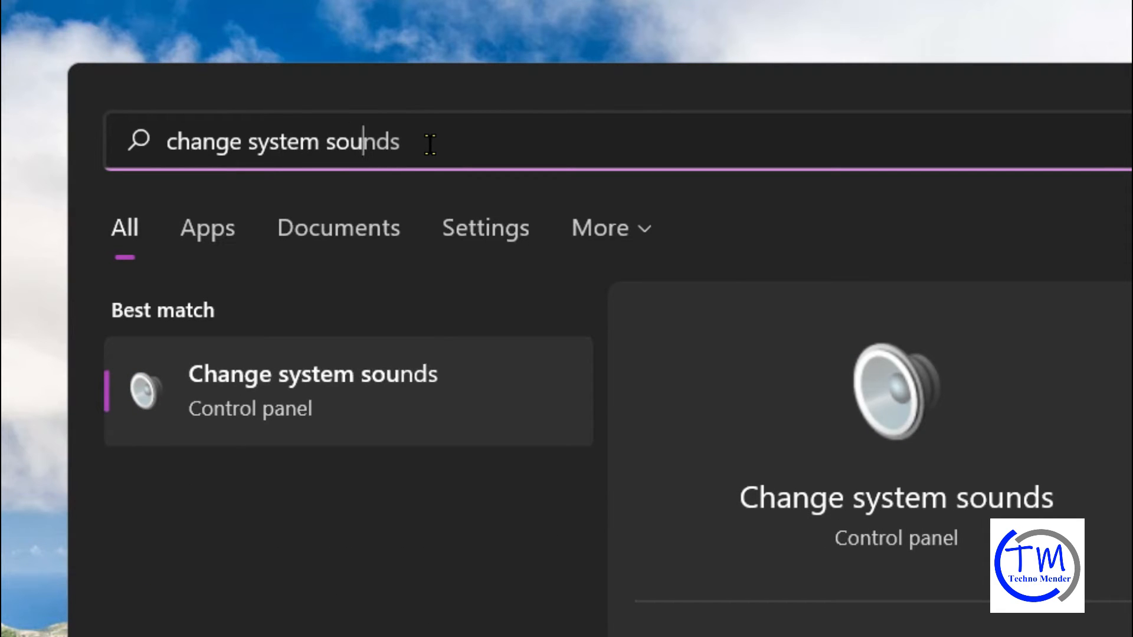
{"action": "type", "text": "nds"}
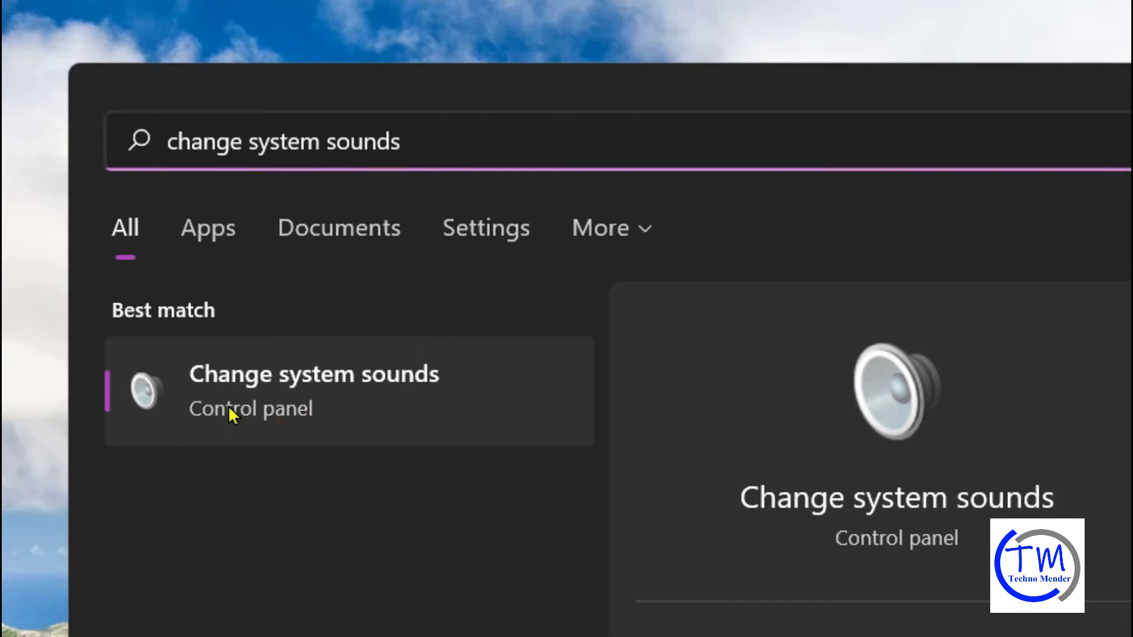
{"action": "left_click", "coordinate": [314, 394]}
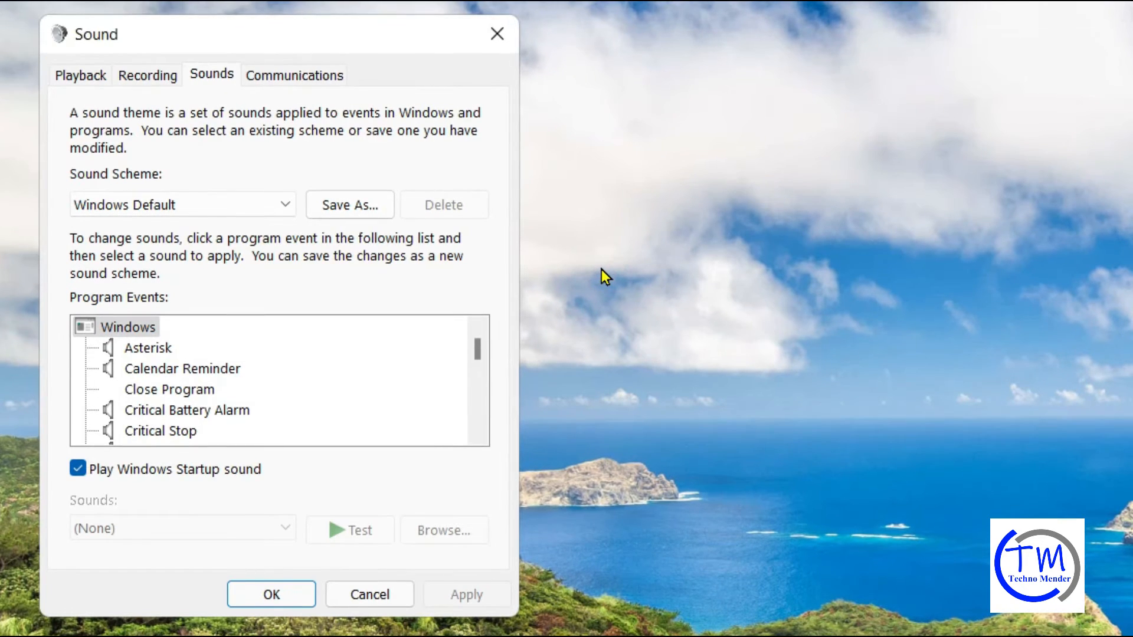
Select the Speakers device on the Playback tab, apply and close the Sound dialog
{"action": "left_click", "coordinate": [61, 80]}
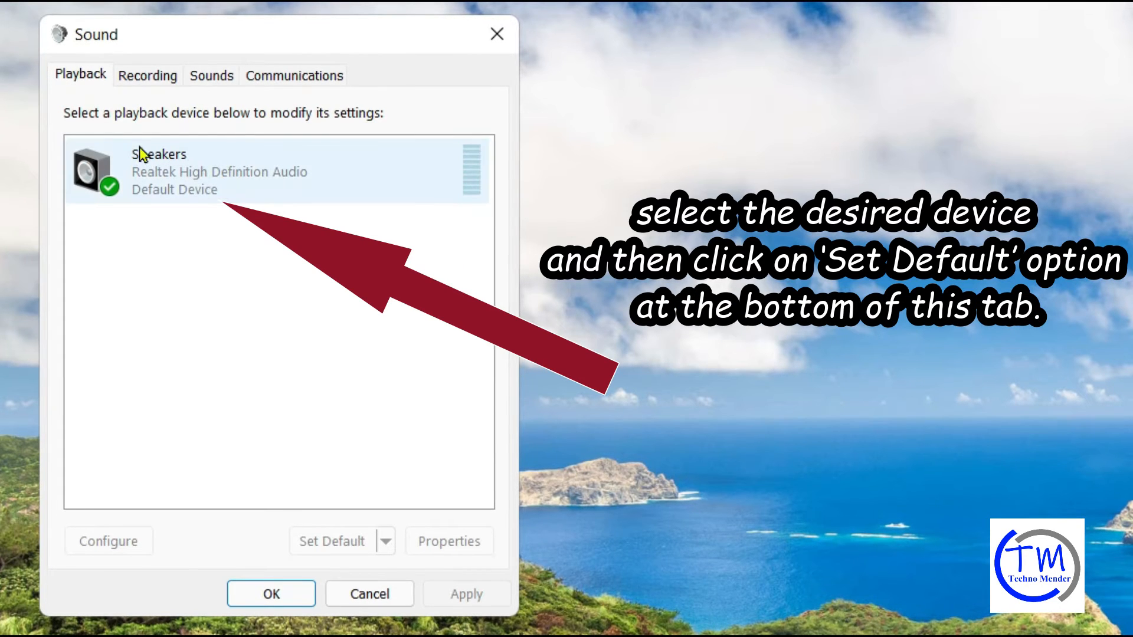
{"action": "left_click", "coordinate": [182, 179]}
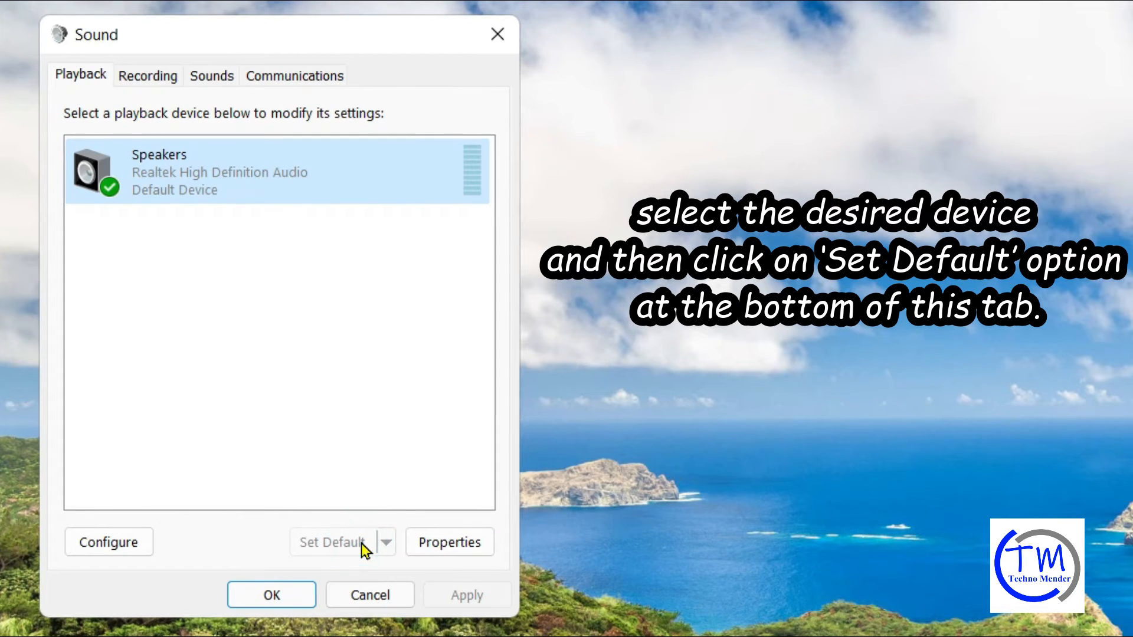
{"action": "left_click", "coordinate": [455, 594]}
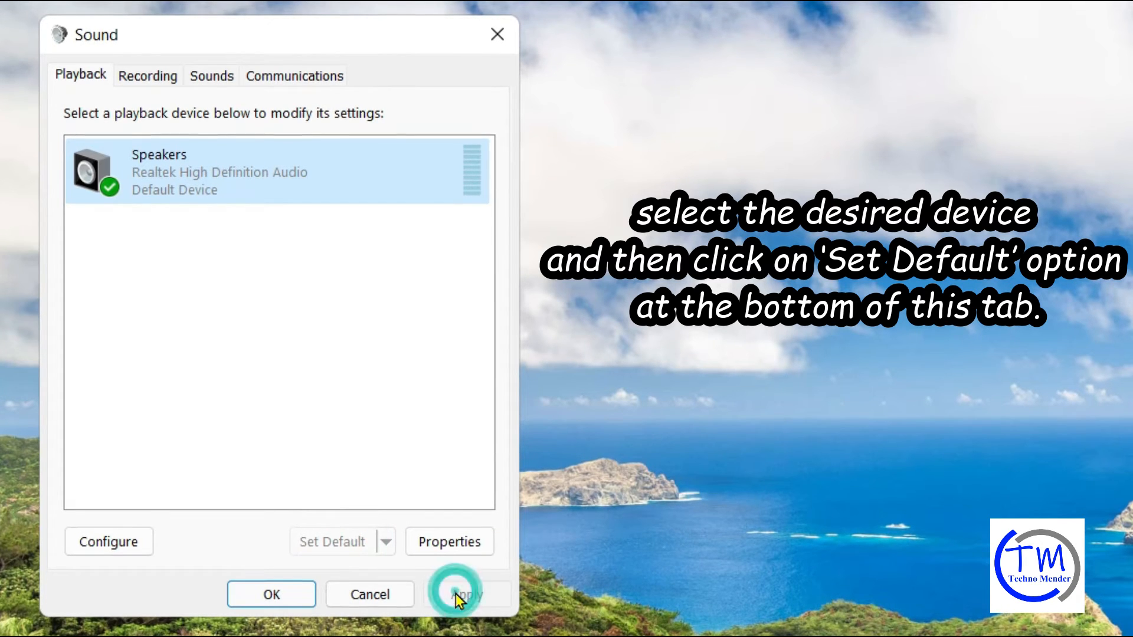
{"action": "left_click", "coordinate": [271, 598]}
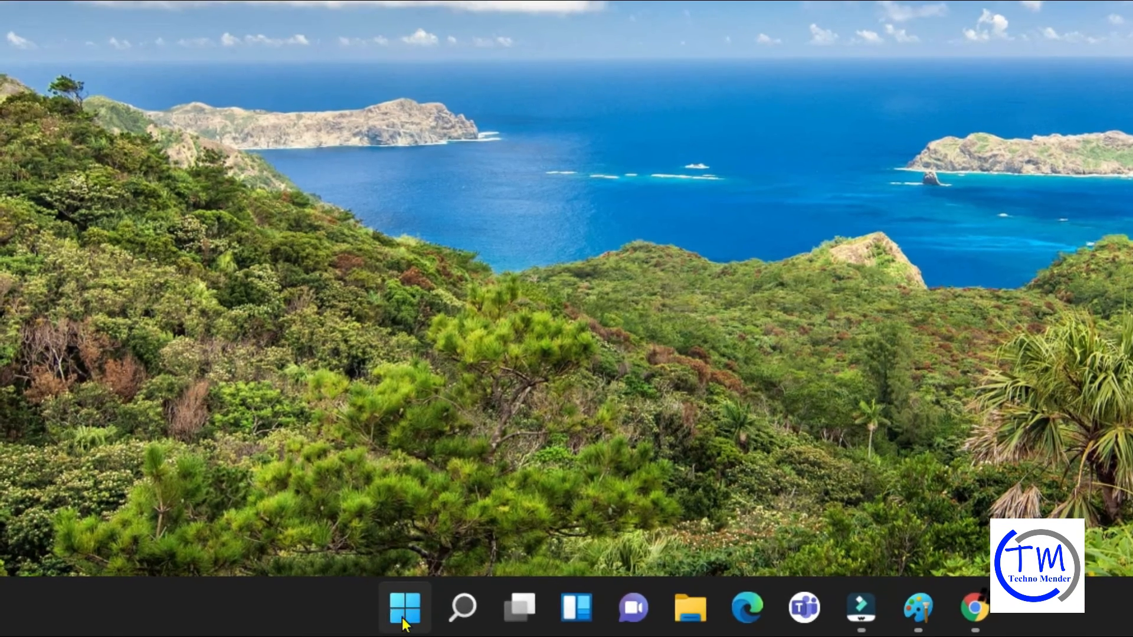
Open Device Manager and expand Sound, video and game controllers to select Realtek High Definition Audio
{"action": "right_click", "coordinate": [403, 622]}
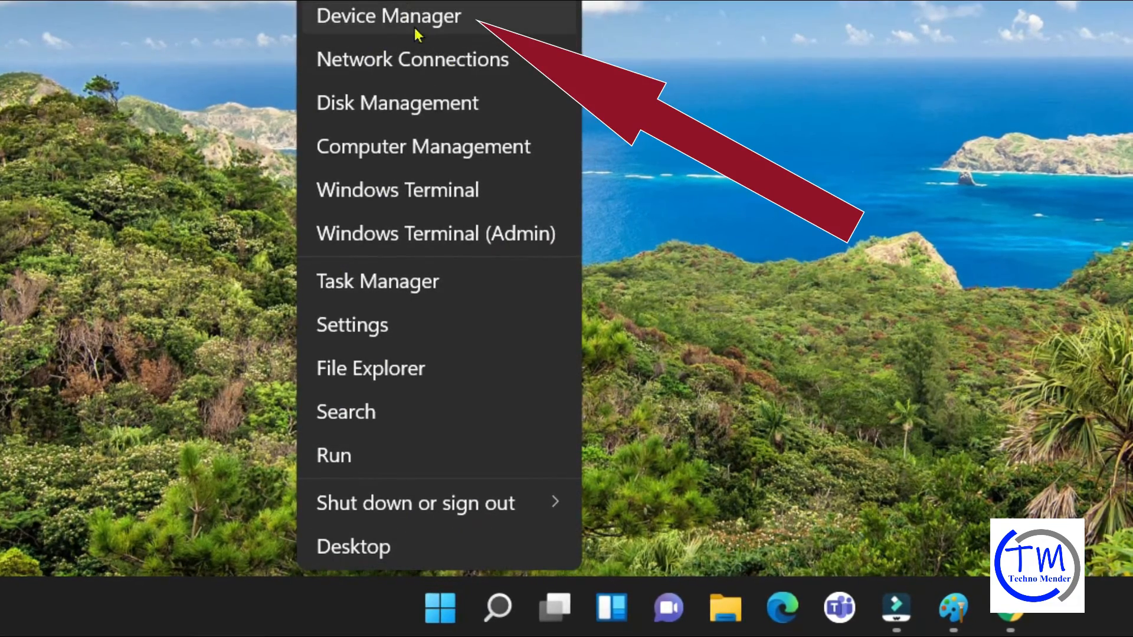
{"action": "left_click", "coordinate": [365, 18]}
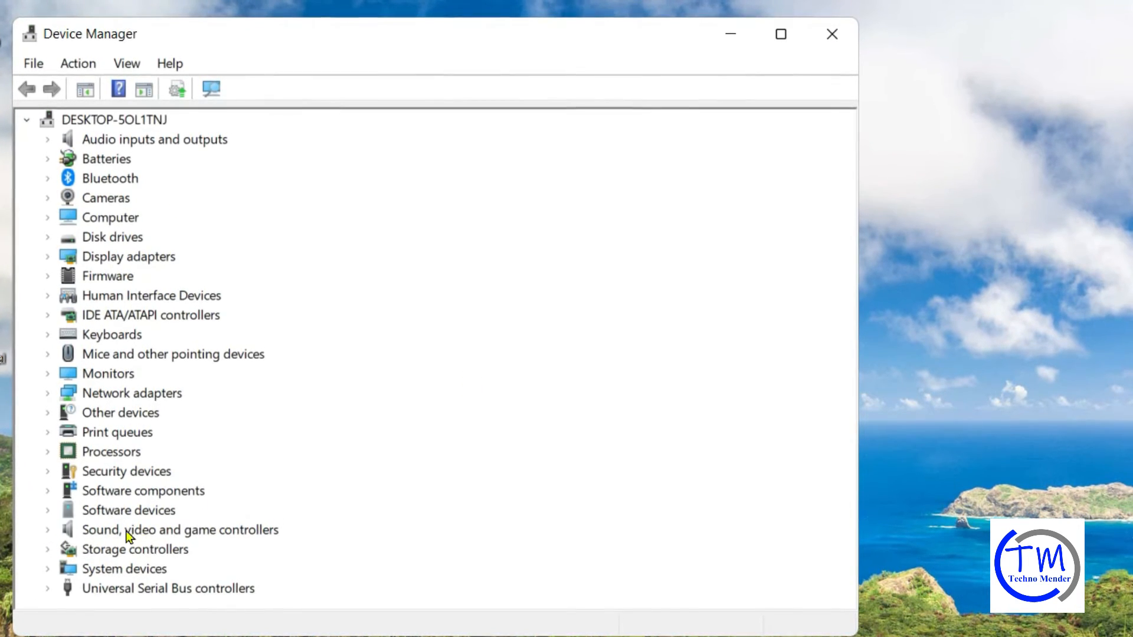
{"action": "left_click", "coordinate": [148, 531]}
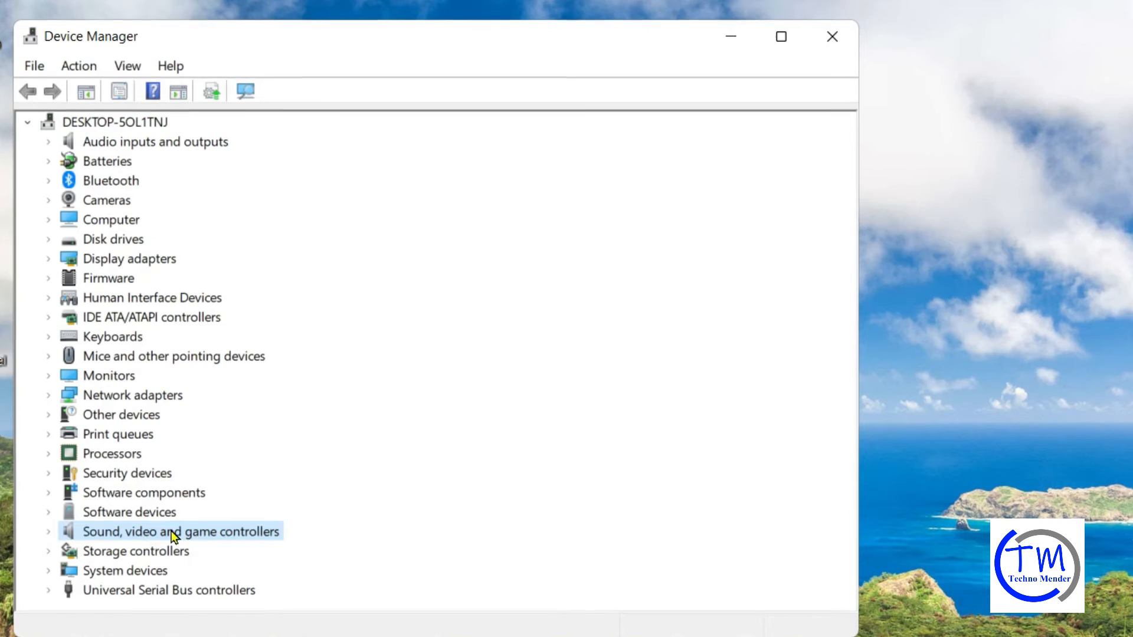
{"action": "double_click", "coordinate": [167, 532]}
{"action": "left_click", "coordinate": [167, 551]}
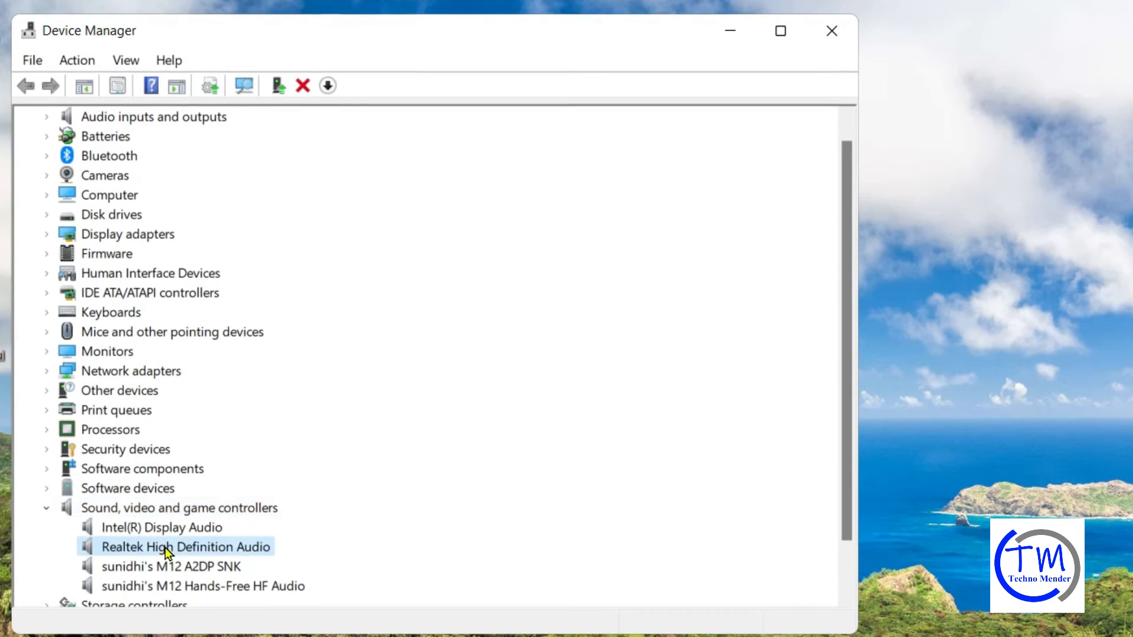
Update the Realtek High Definition Audio driver by searching automatically, then close the wizard
{"action": "right_click", "coordinate": [229, 548]}
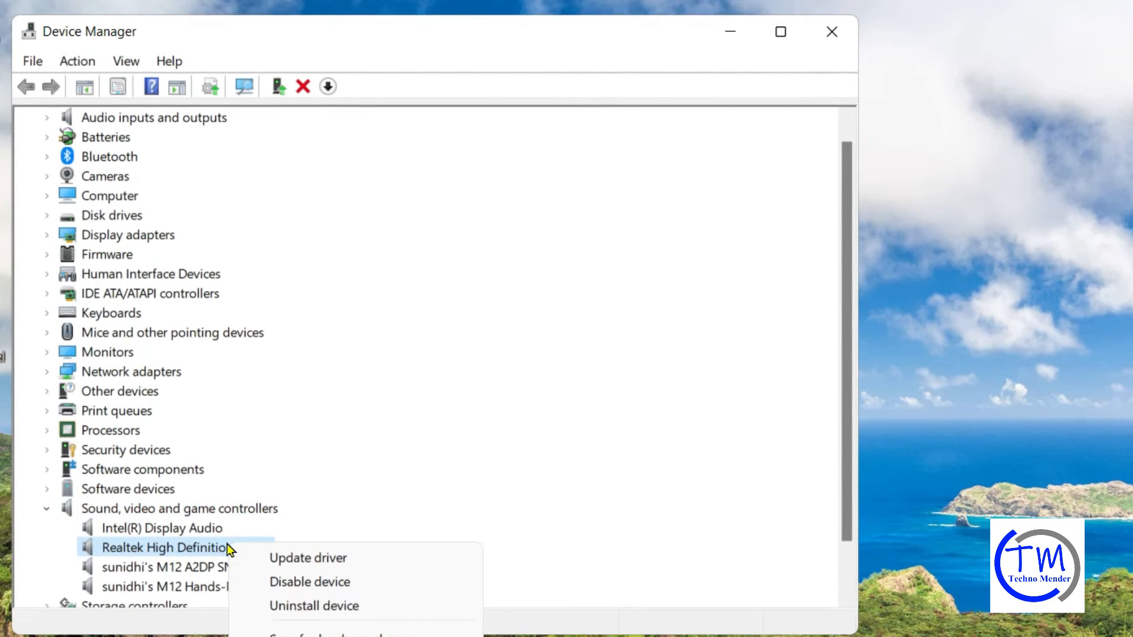
{"action": "left_click", "coordinate": [311, 567]}
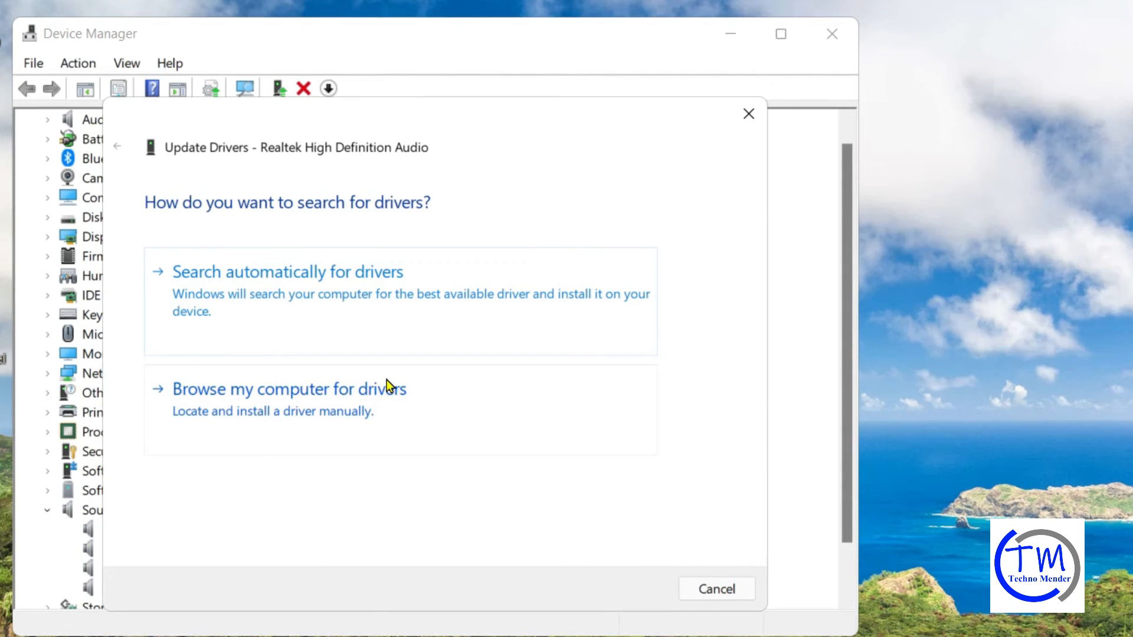
{"action": "left_click", "coordinate": [282, 291]}
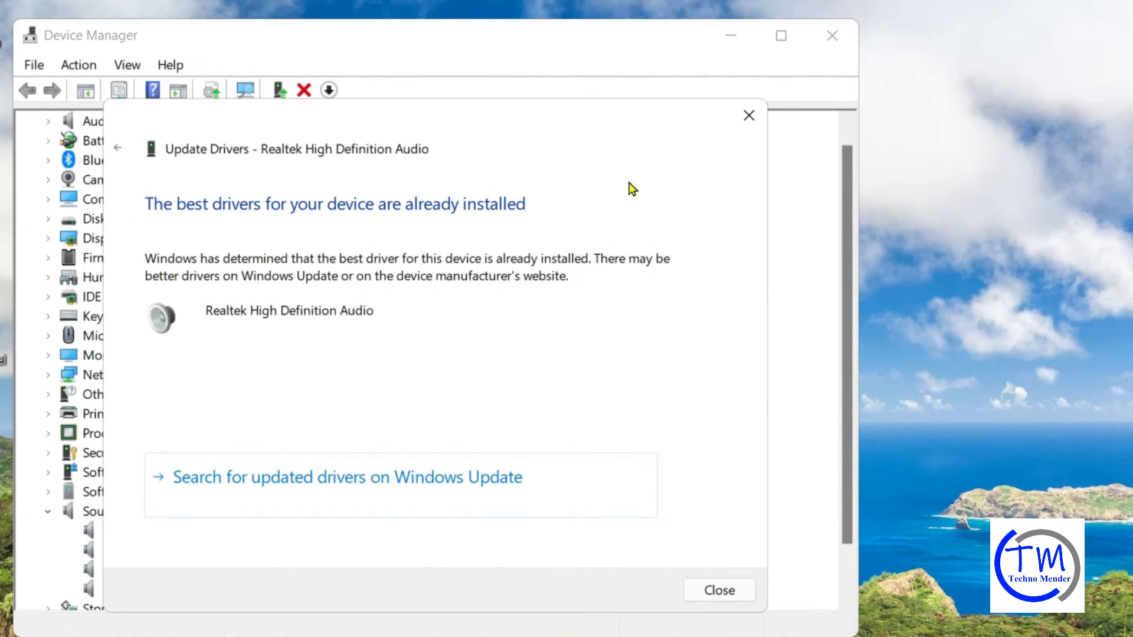
{"action": "left_click", "coordinate": [718, 590]}
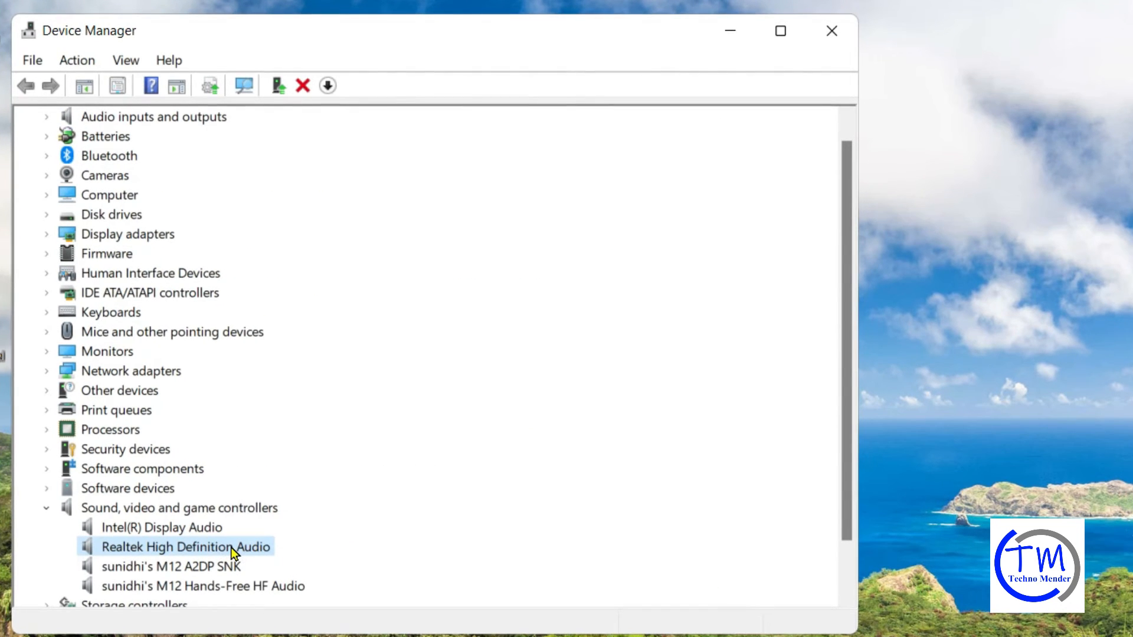
Update the Realtek driver by browsing the computer and picking Realtek High Definition Audio from the available drivers list, then close
{"action": "right_click", "coordinate": [209, 548]}
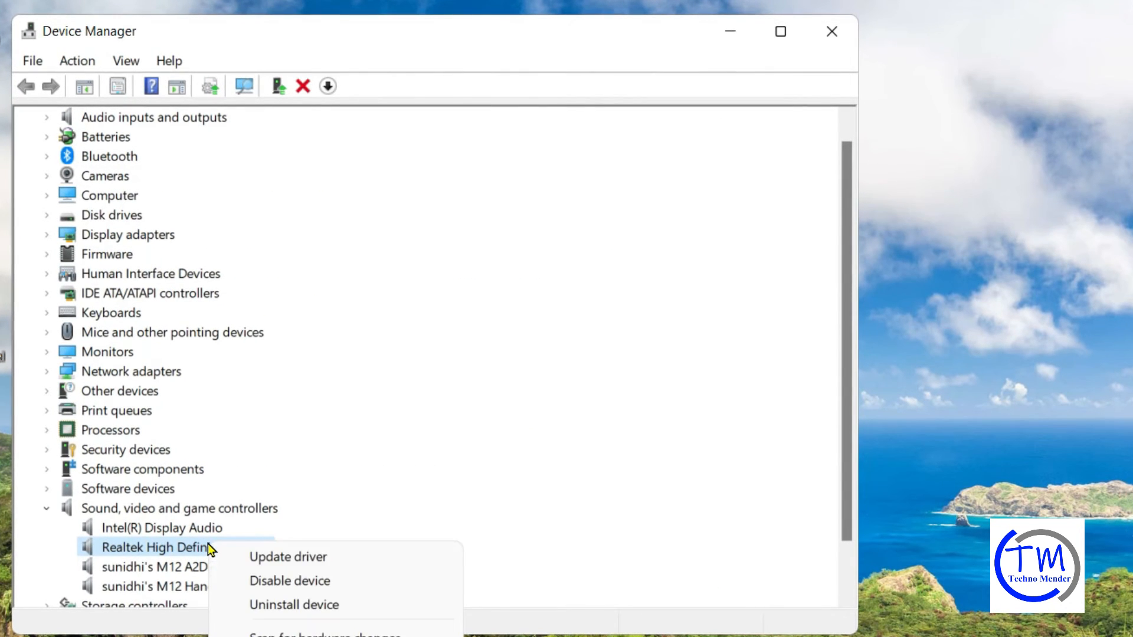
{"action": "left_click", "coordinate": [273, 561]}
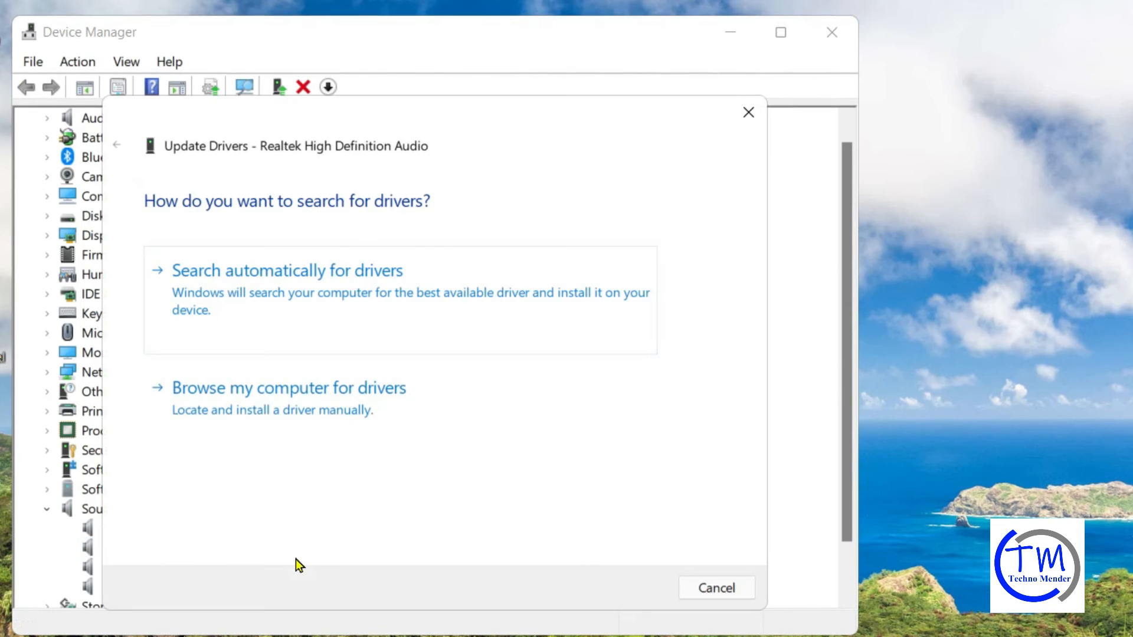
{"action": "left_click", "coordinate": [312, 402]}
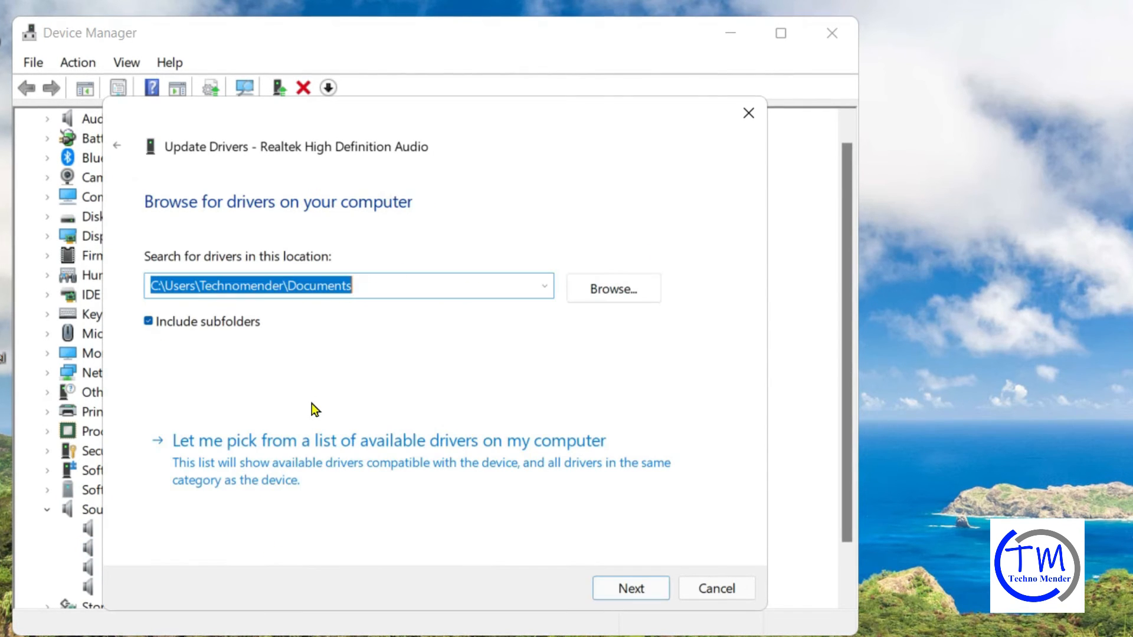
{"action": "left_click", "coordinate": [323, 462]}
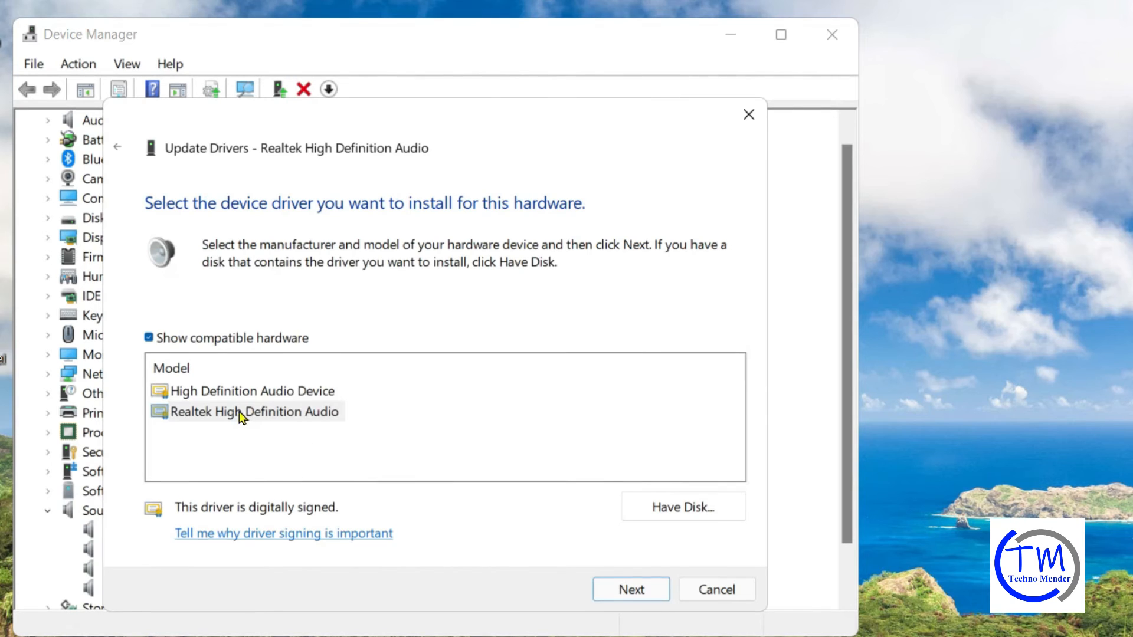
{"action": "left_click", "coordinate": [253, 415]}
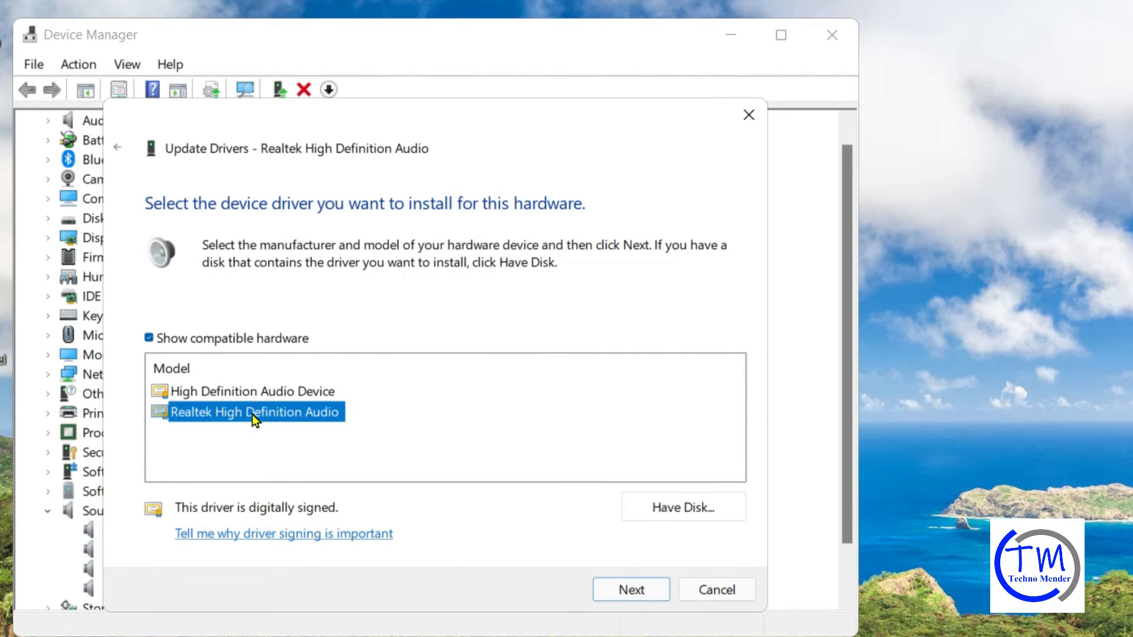
{"action": "left_click", "coordinate": [613, 592]}
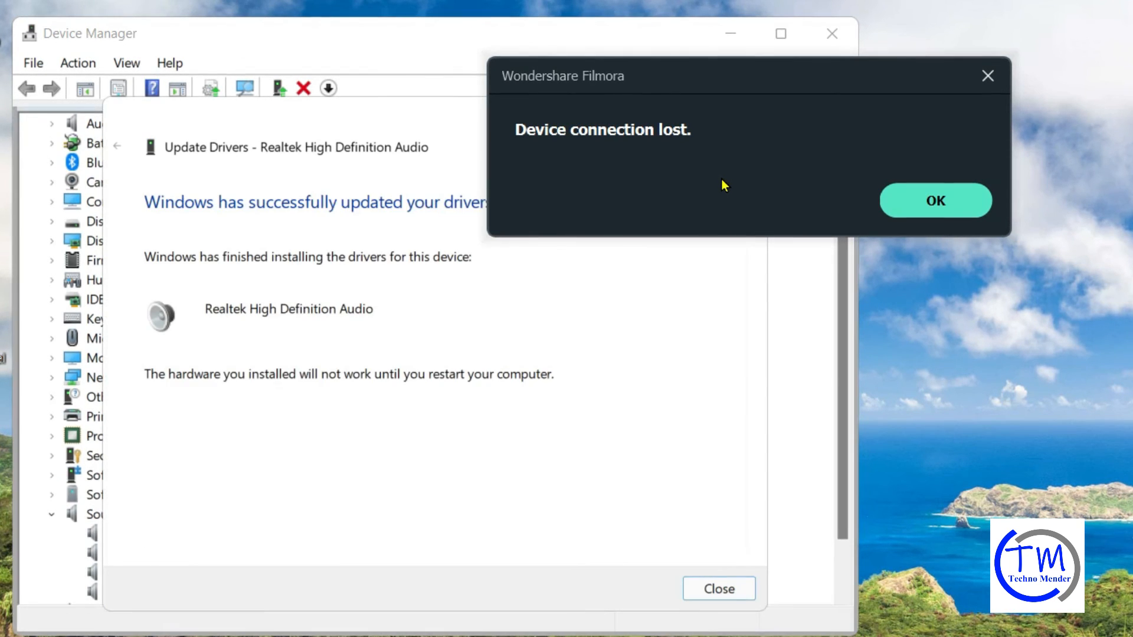
{"action": "left_click", "coordinate": [925, 215]}
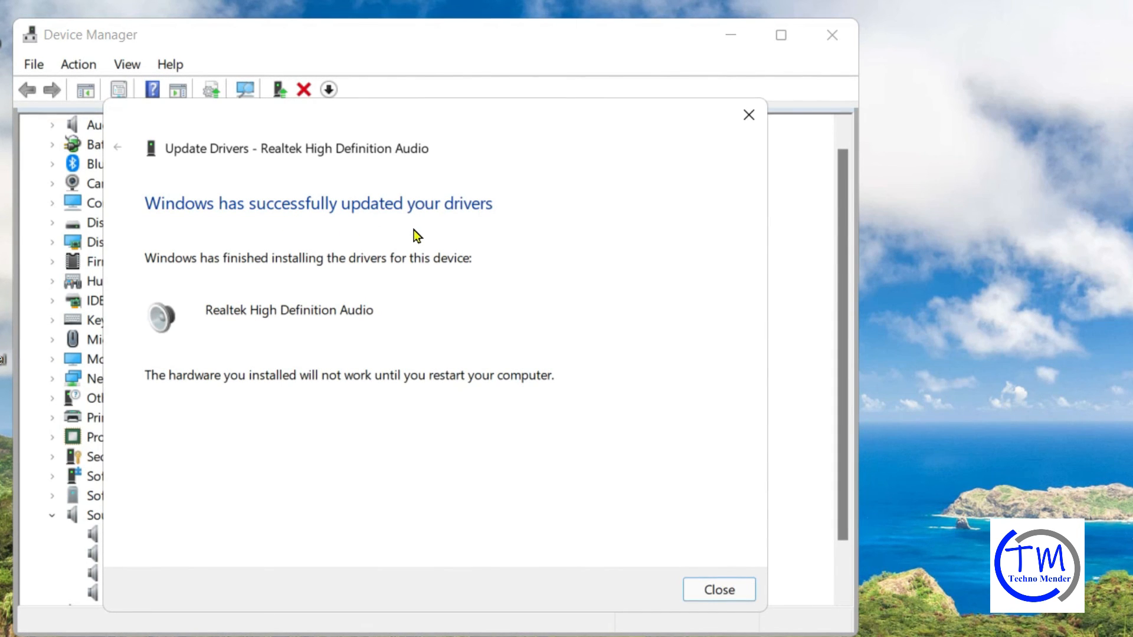
{"action": "left_click", "coordinate": [720, 592]}
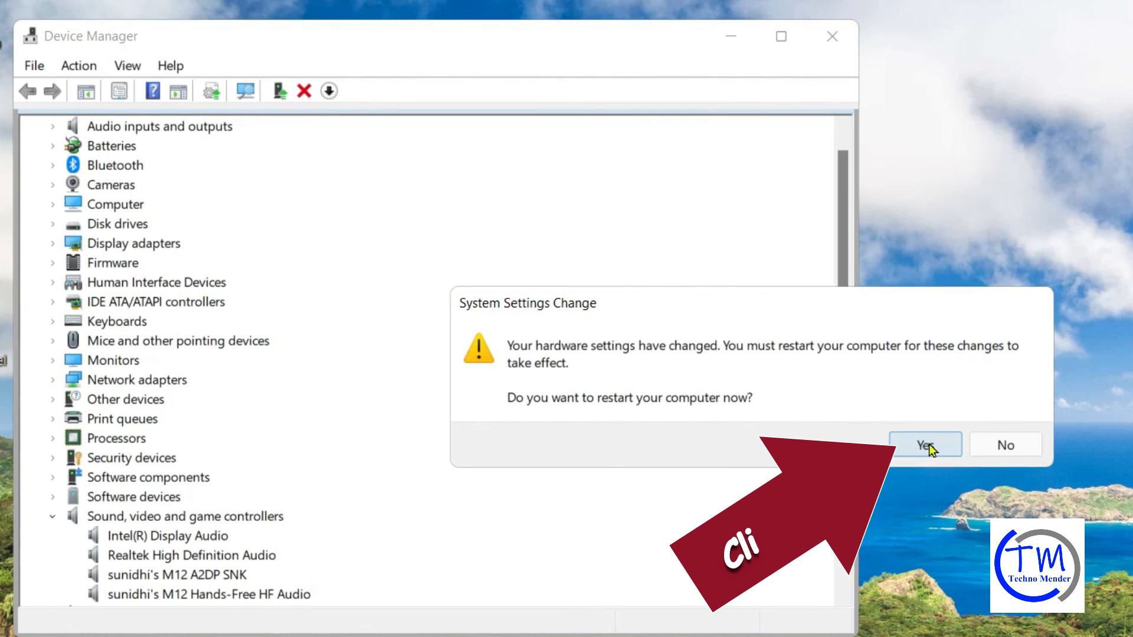